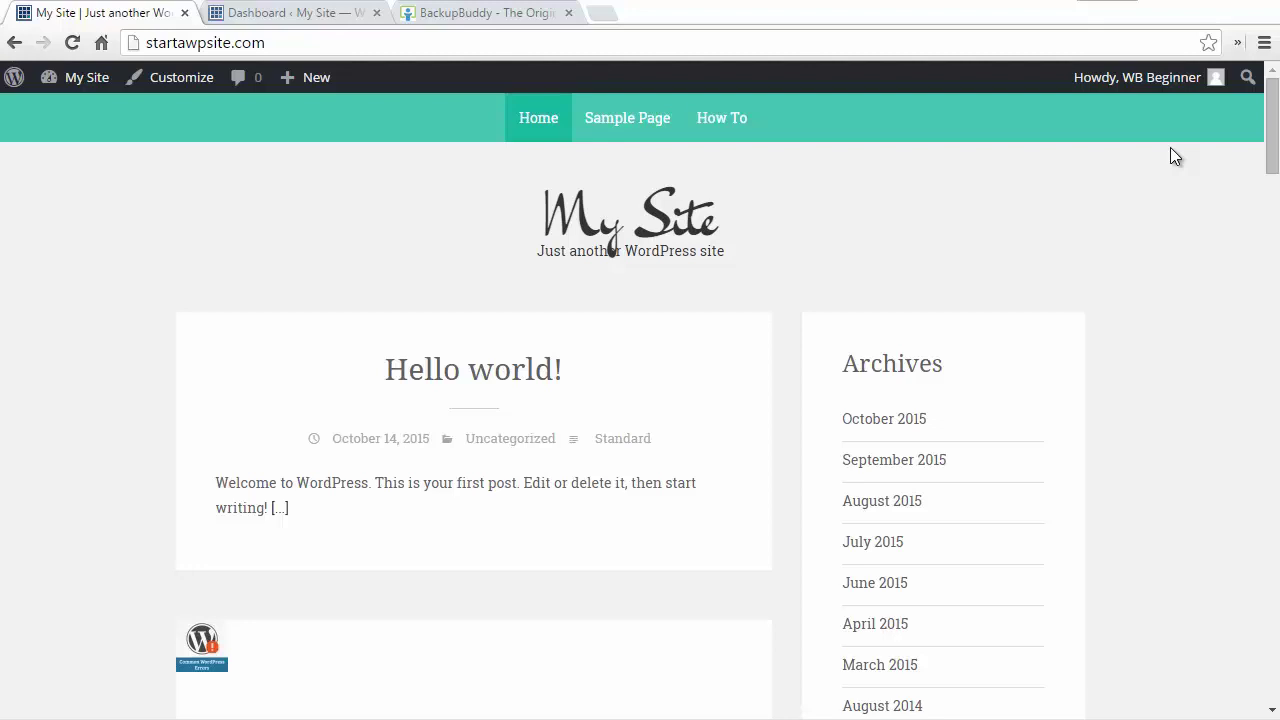
- On the iThemes BackupBuddy page, buy the $80-per-year Blogger plan
left_click(446, 22)
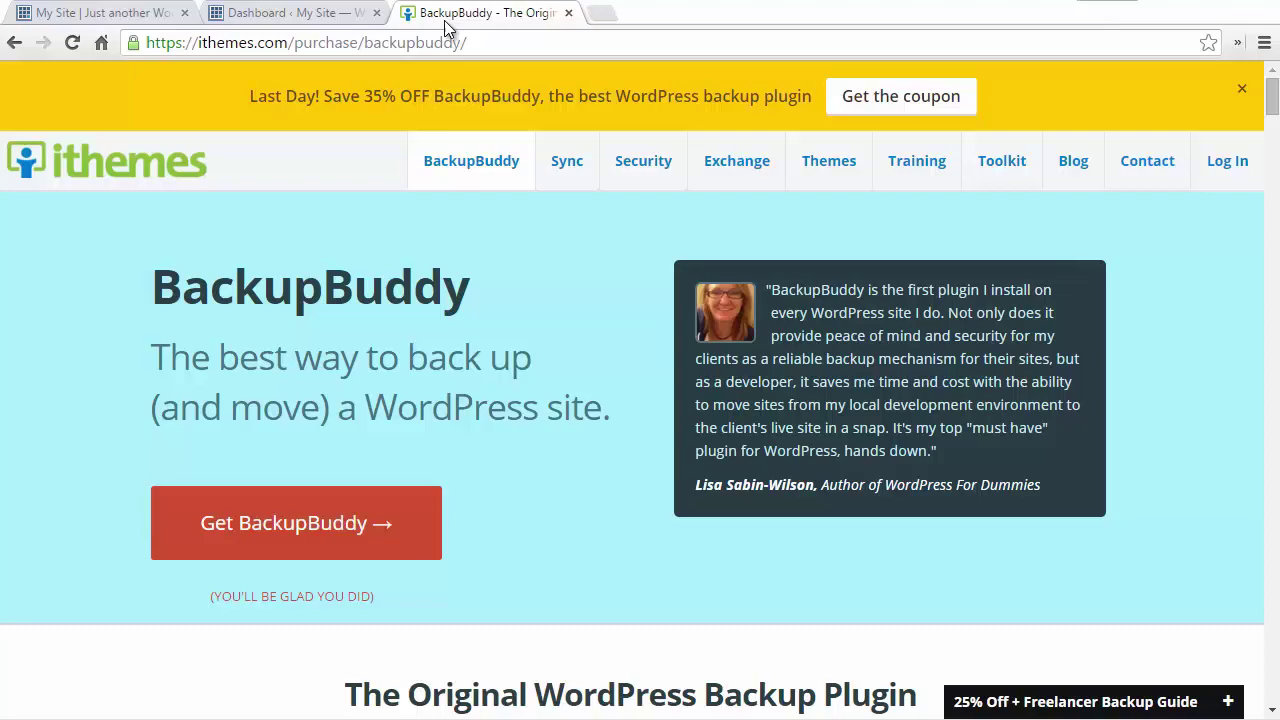
left_click(370, 533)
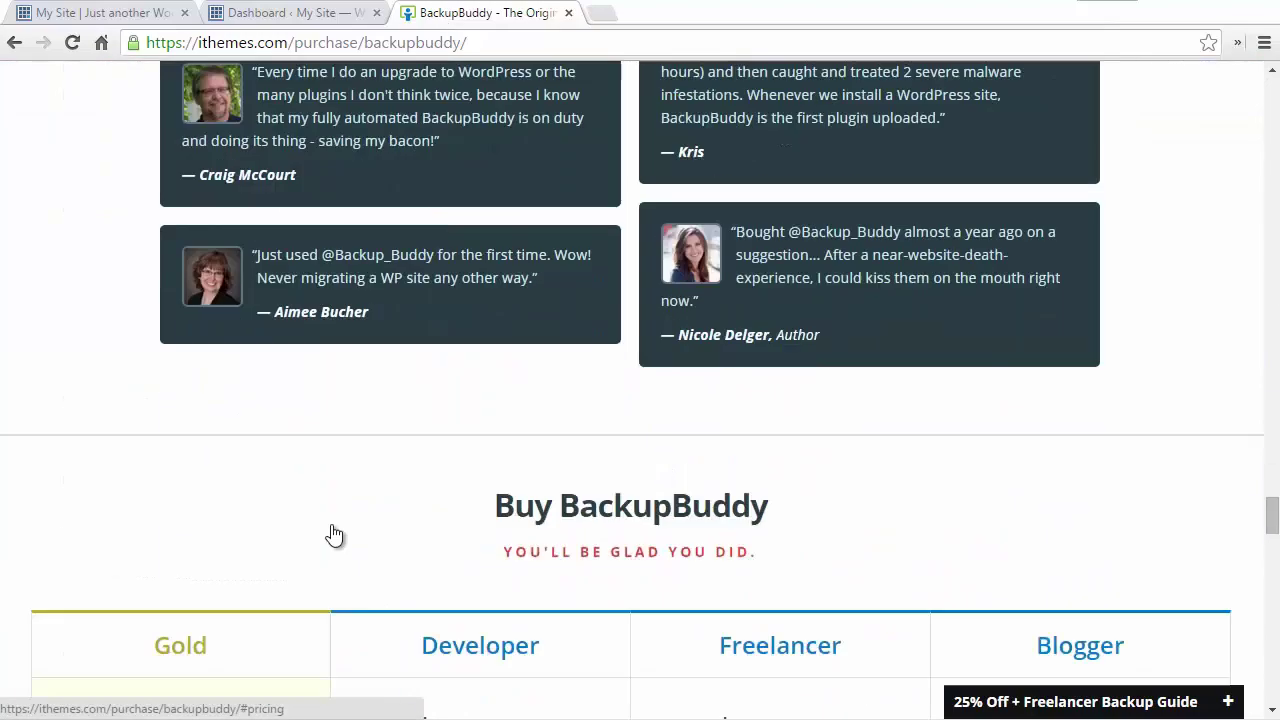
scroll(1000, 530, "down", 3)
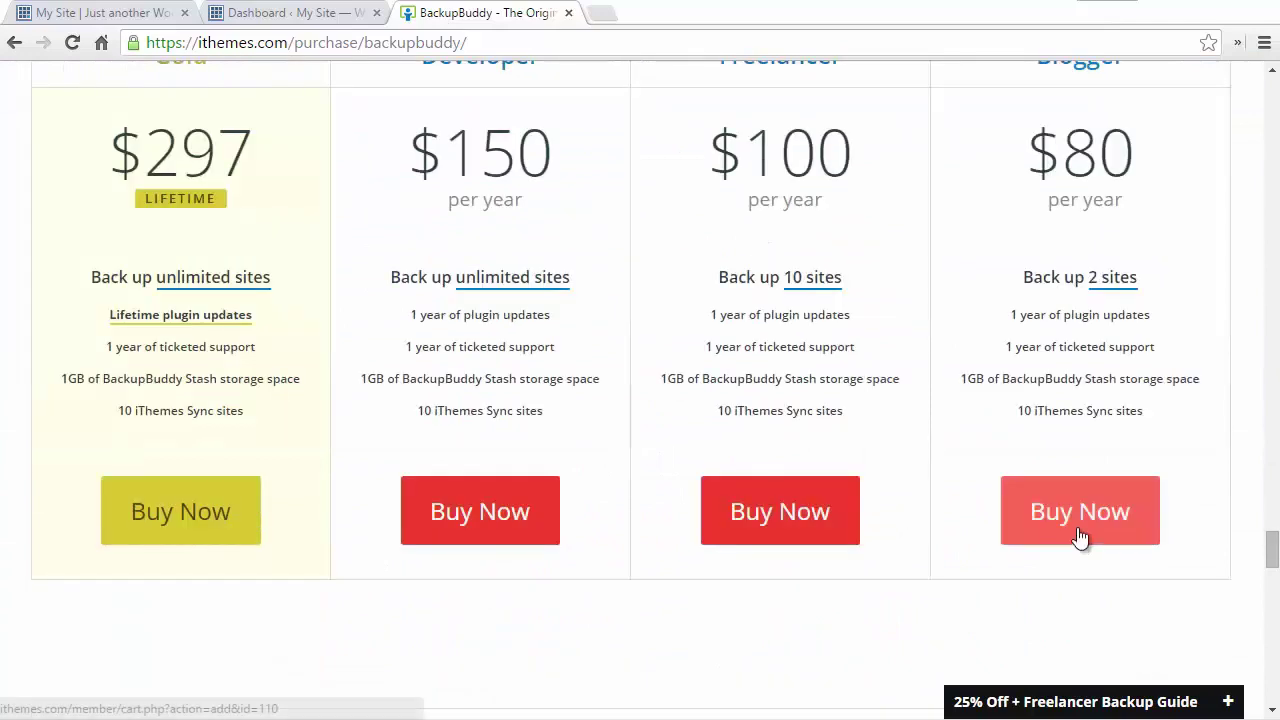
left_click(1080, 537)
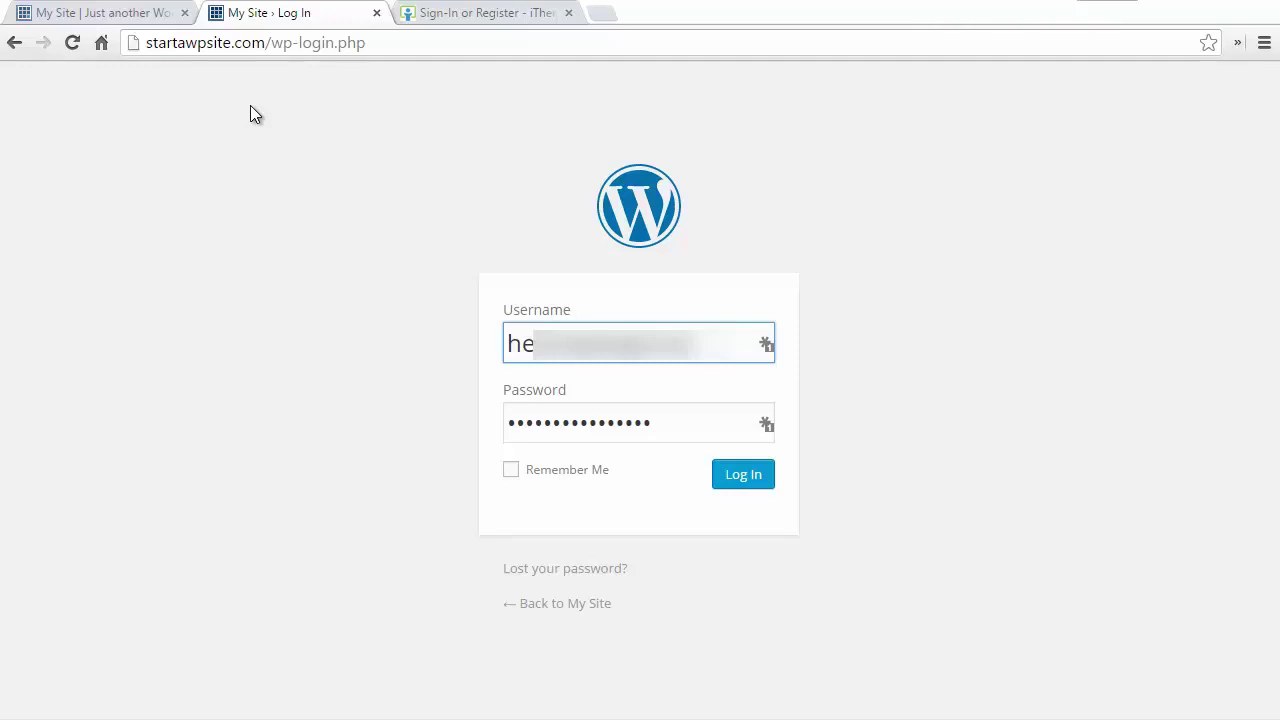
- Log in to WordPress with the site's username and password to reach the Dashboard
key("Return")
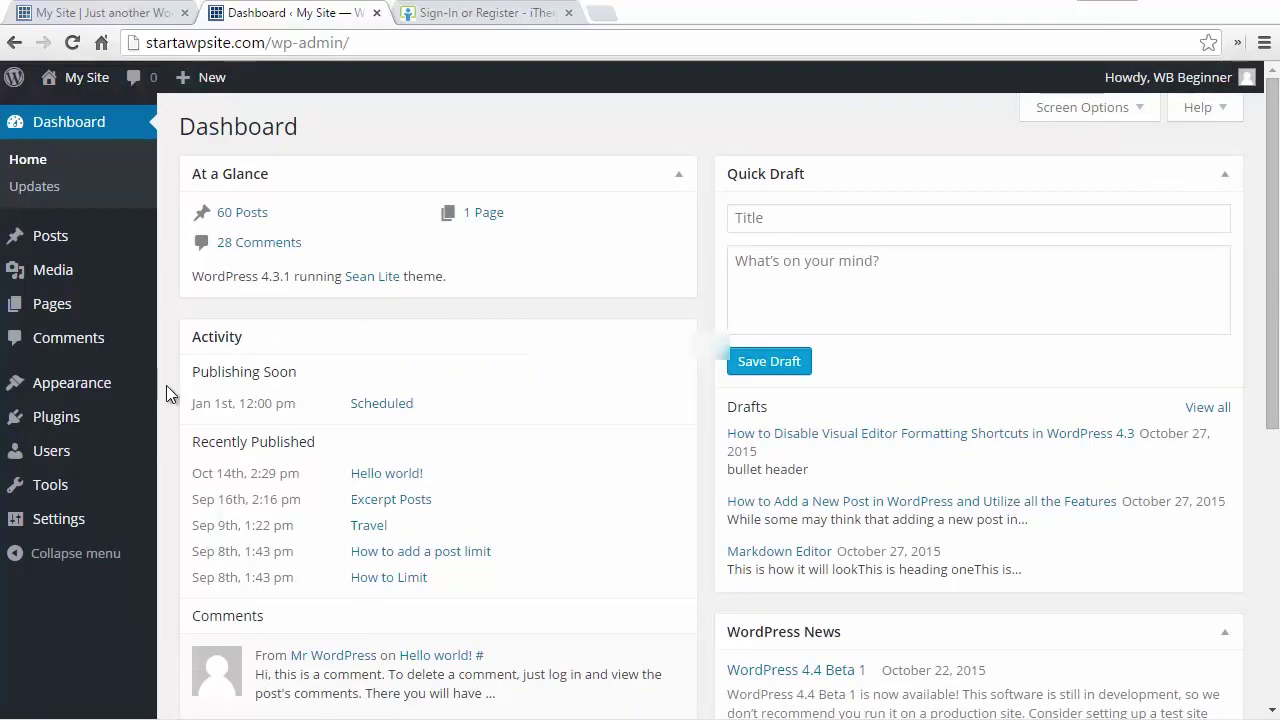
- Upload and install the plugin file backupbuddy-5.2.0.0.zip from Plugins > Add New
mouse_move(98, 418)
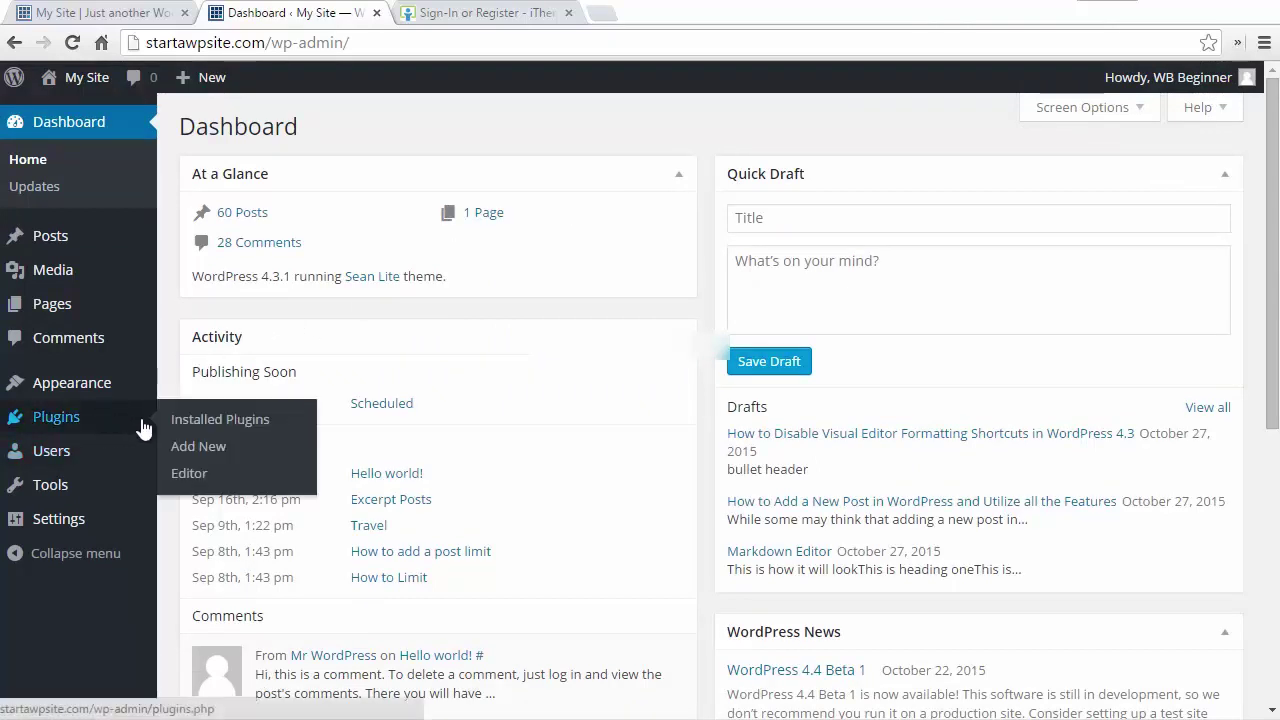
left_click(196, 446)
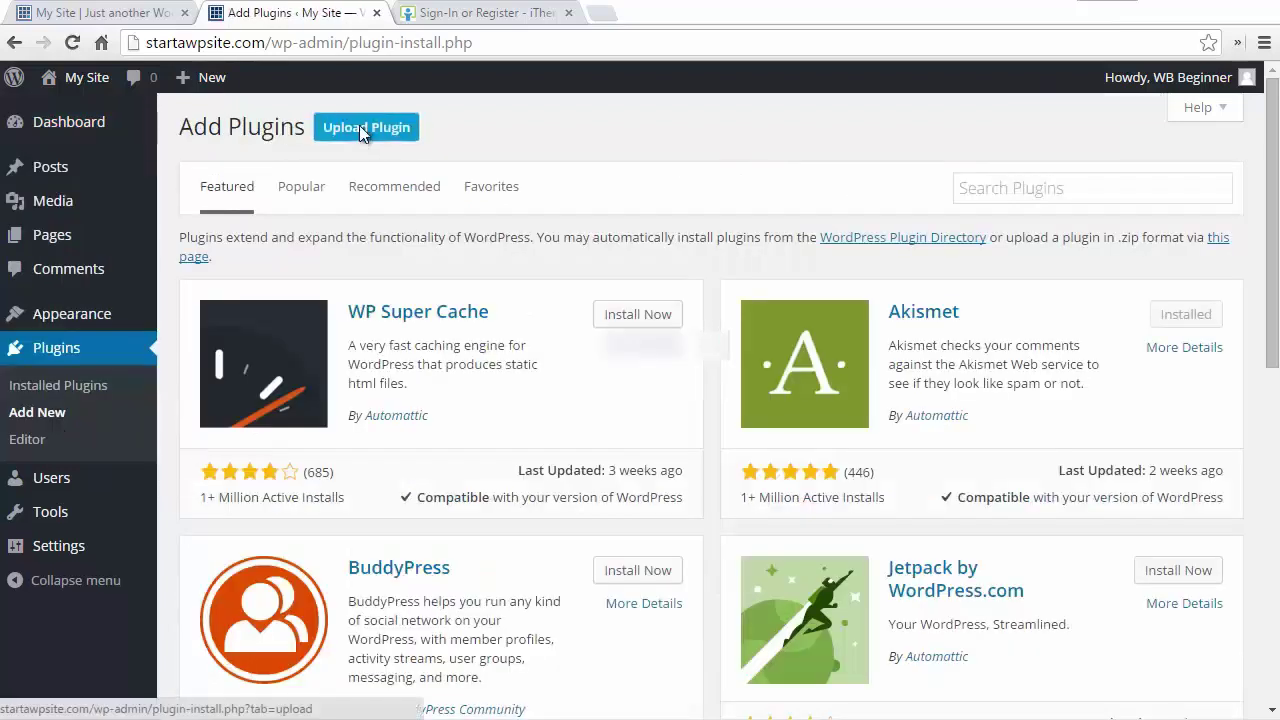
left_click(360, 130)
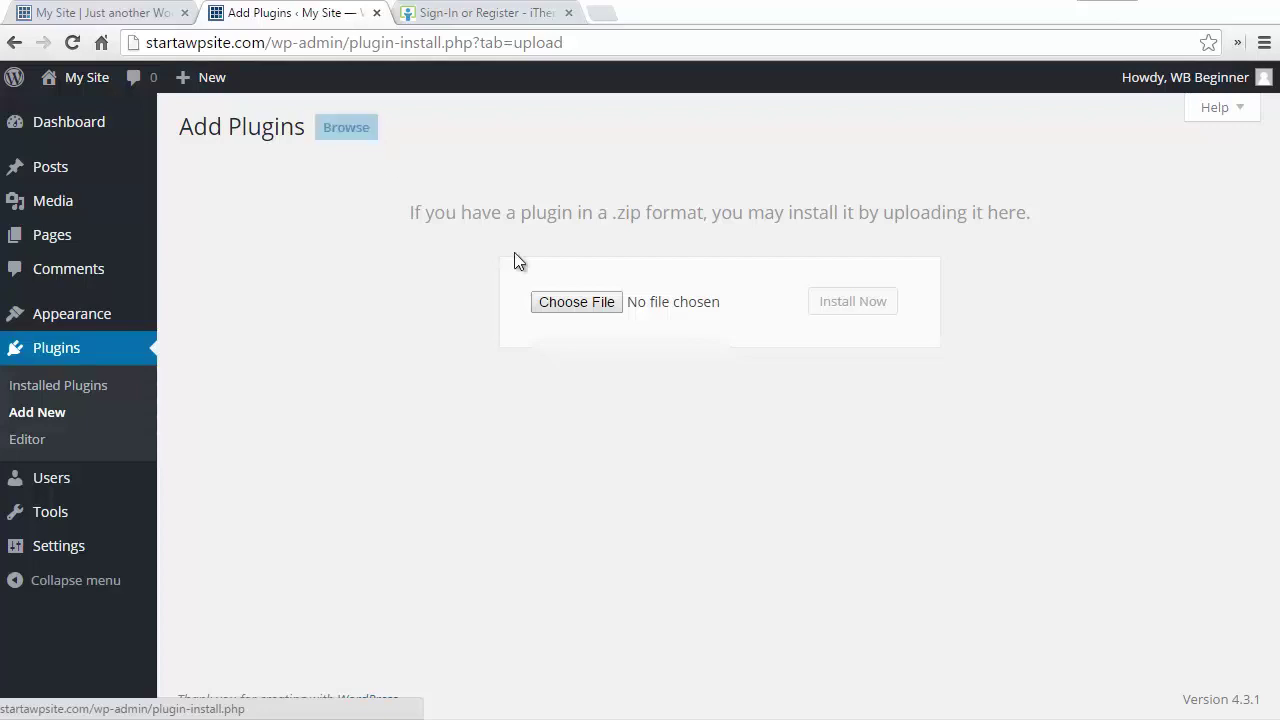
left_click(576, 301)
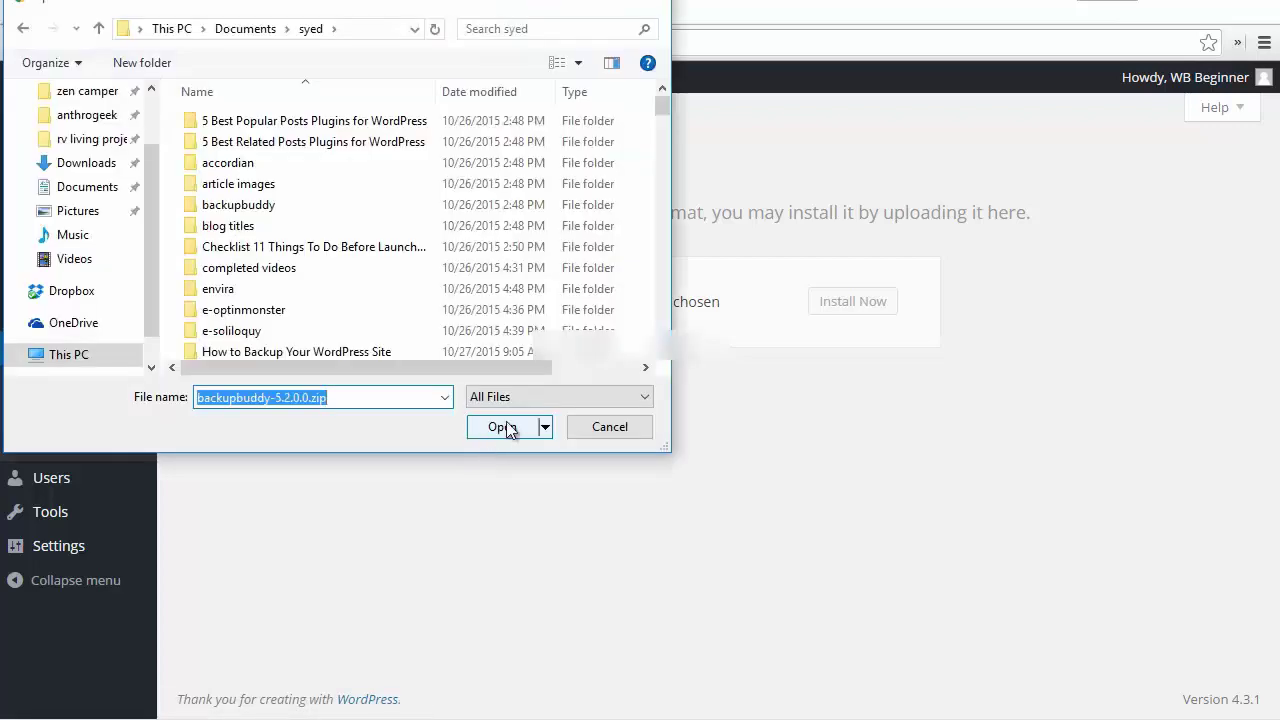
left_click(503, 427)
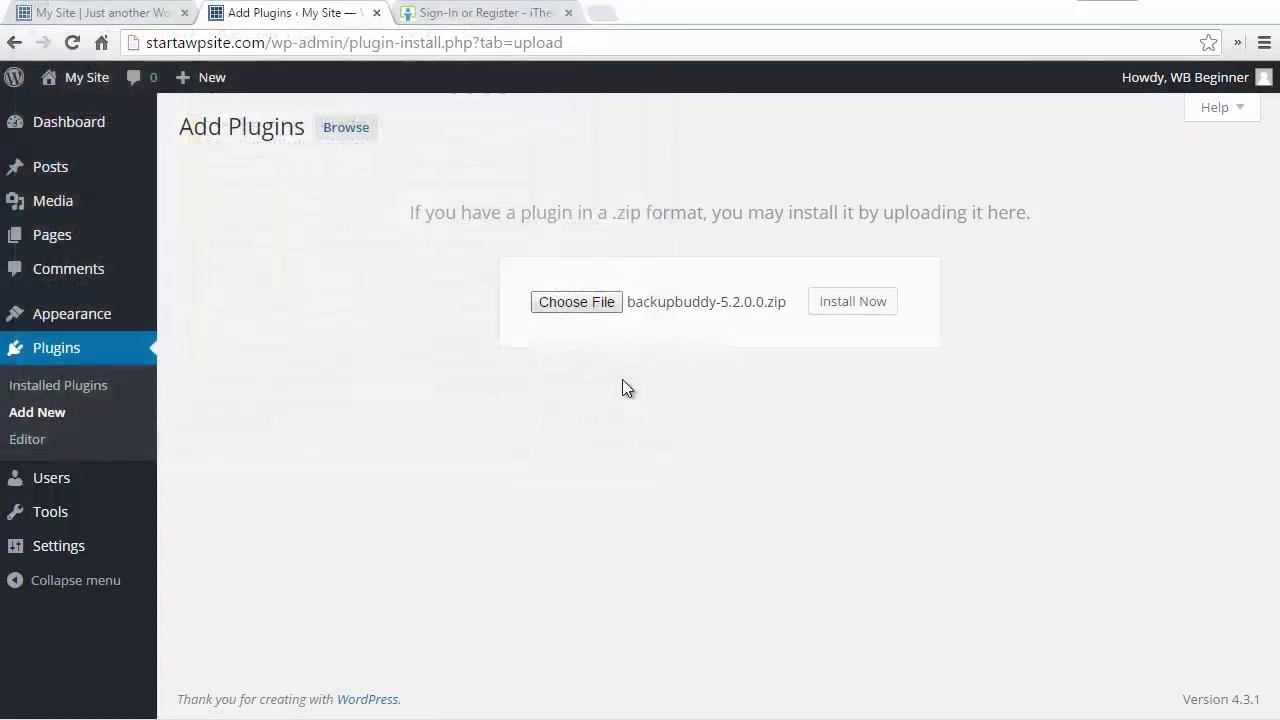
left_click(826, 303)
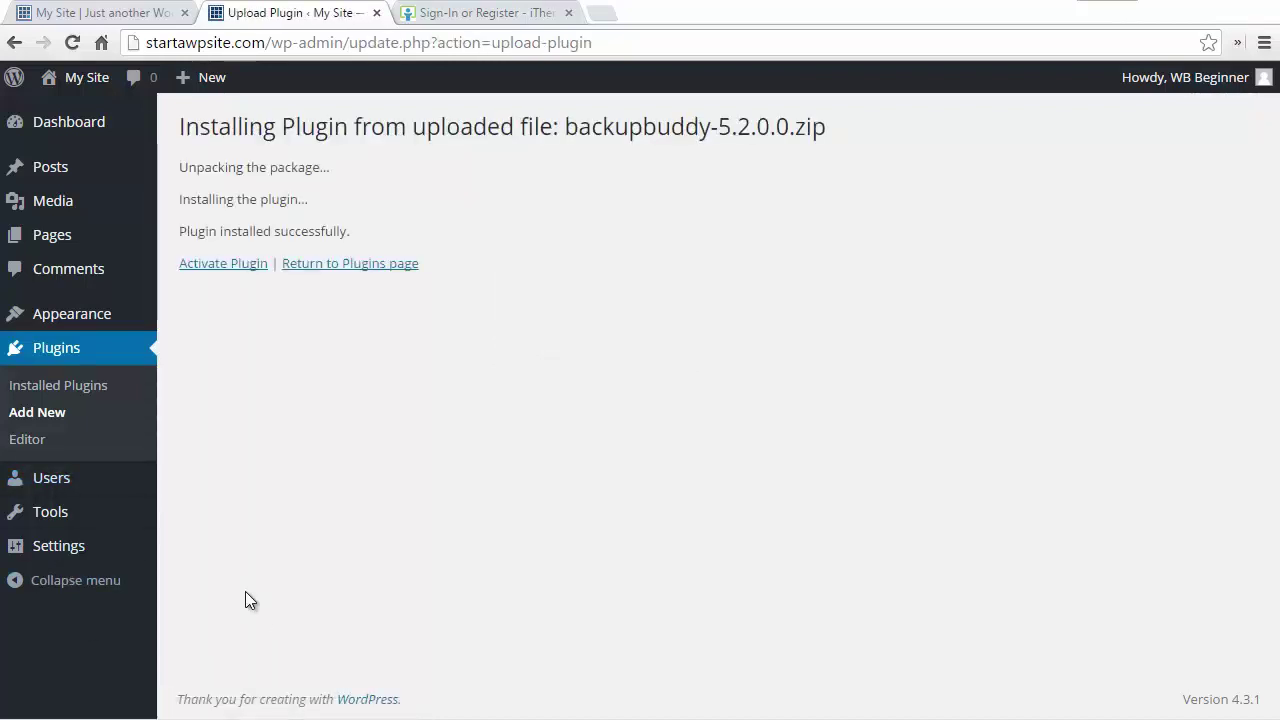
- Activate BackupBuddy 5.2.0.0 and go to its Backup page
left_click(217, 265)
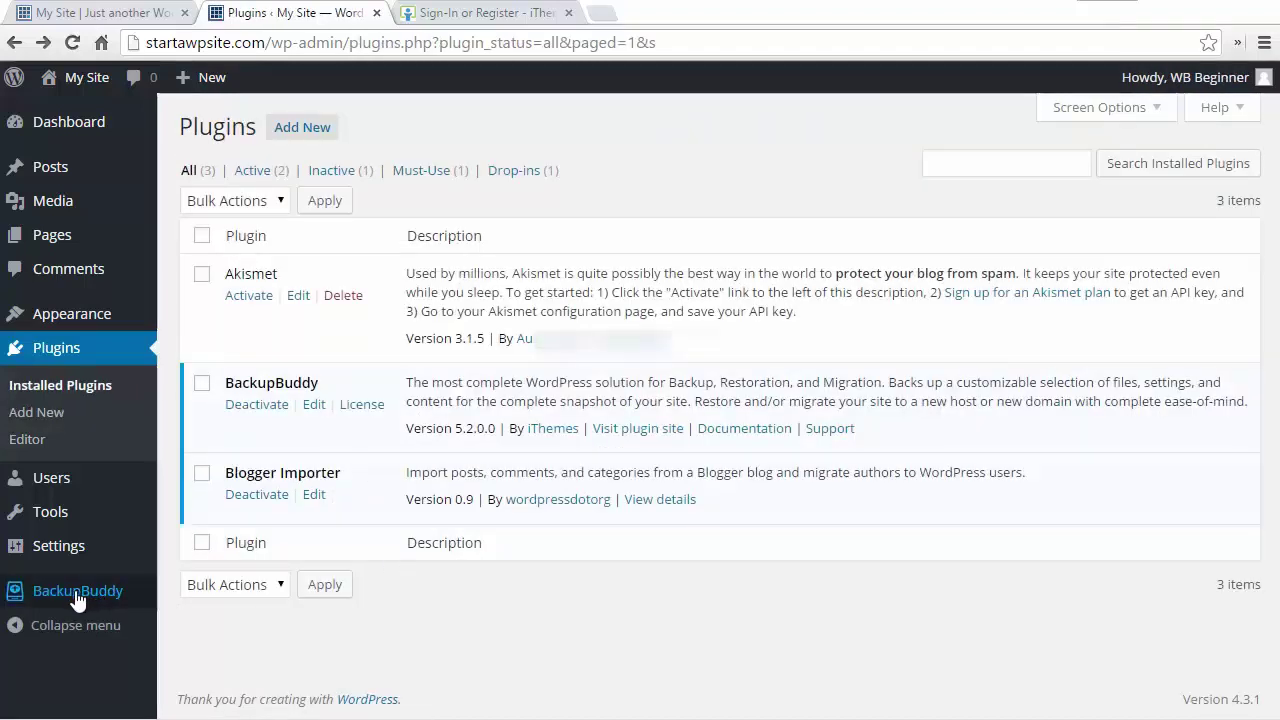
mouse_move(65, 600)
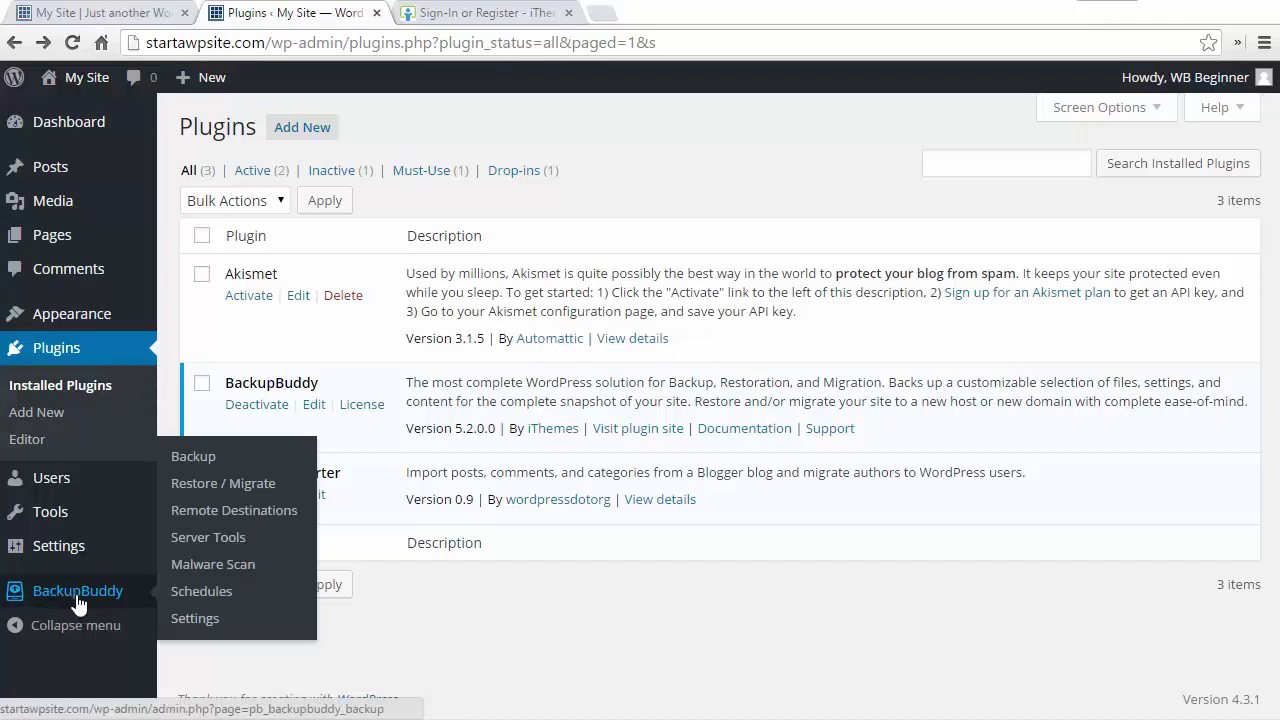
left_click(190, 459)
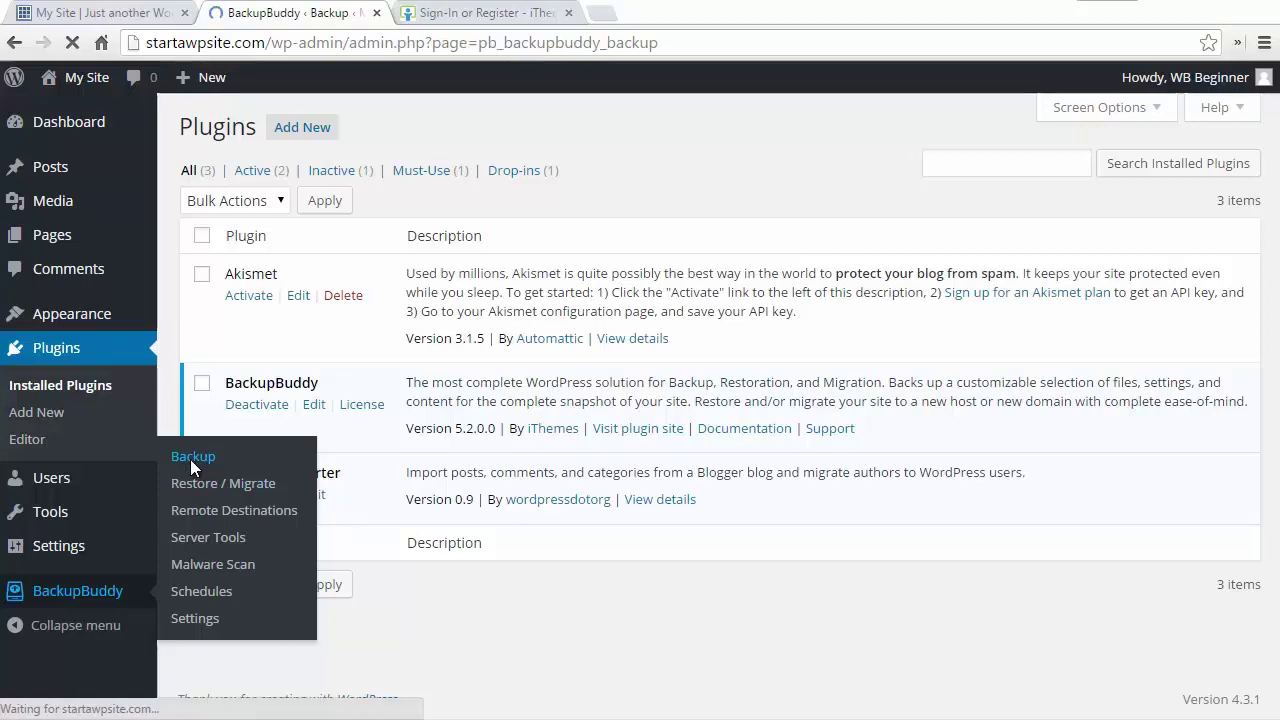
- Choose Dropbox v2 (new) as BackupBuddy's backup destination
scroll(976, 398, "down", 3)
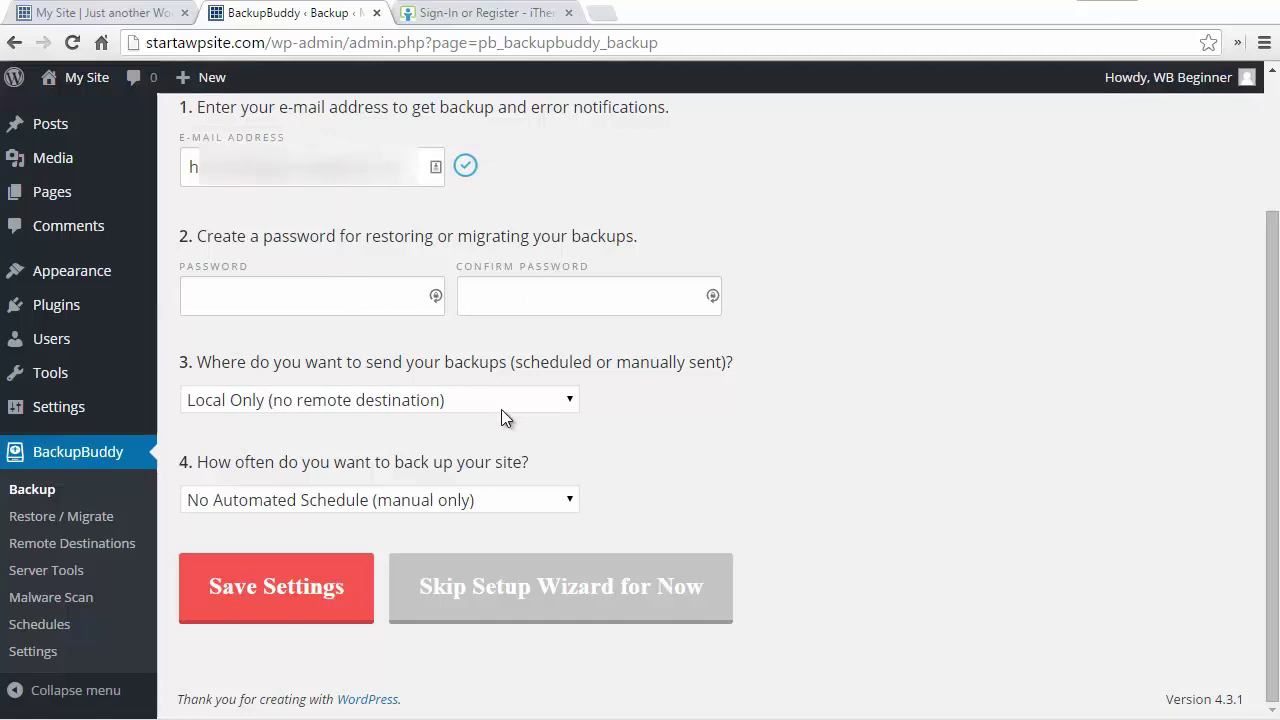
left_click(573, 398)
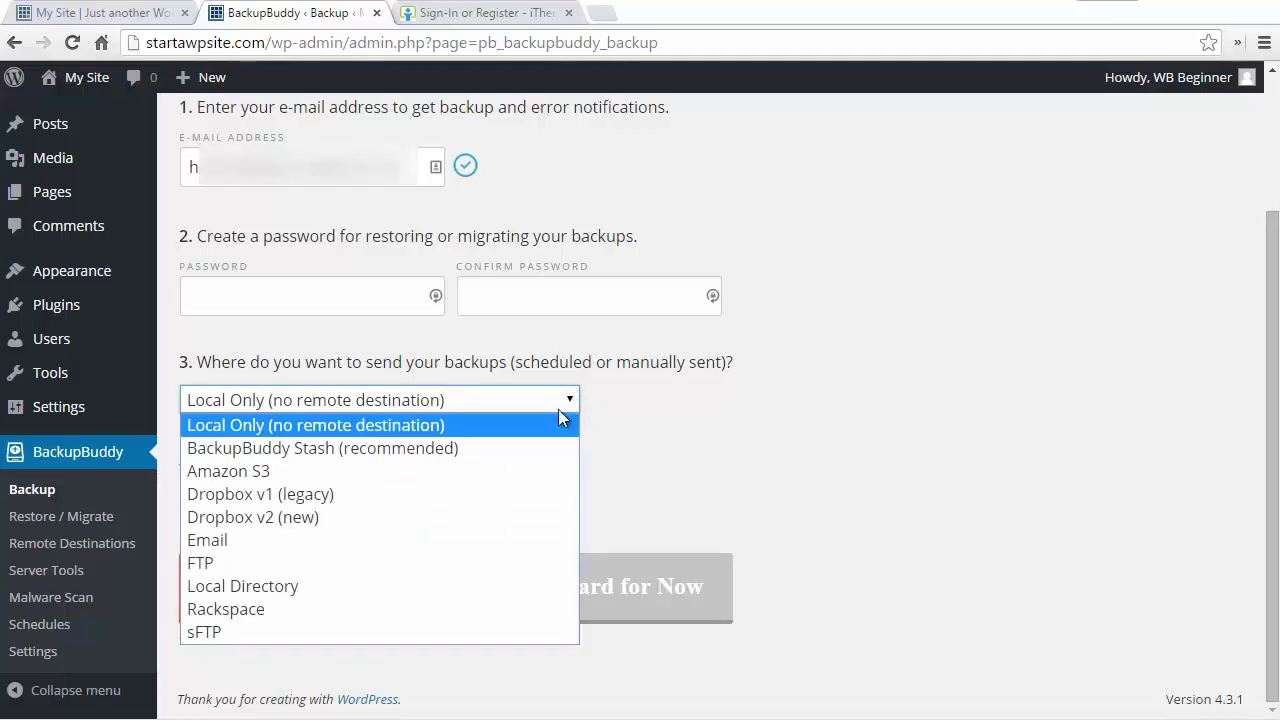
left_click(385, 520)
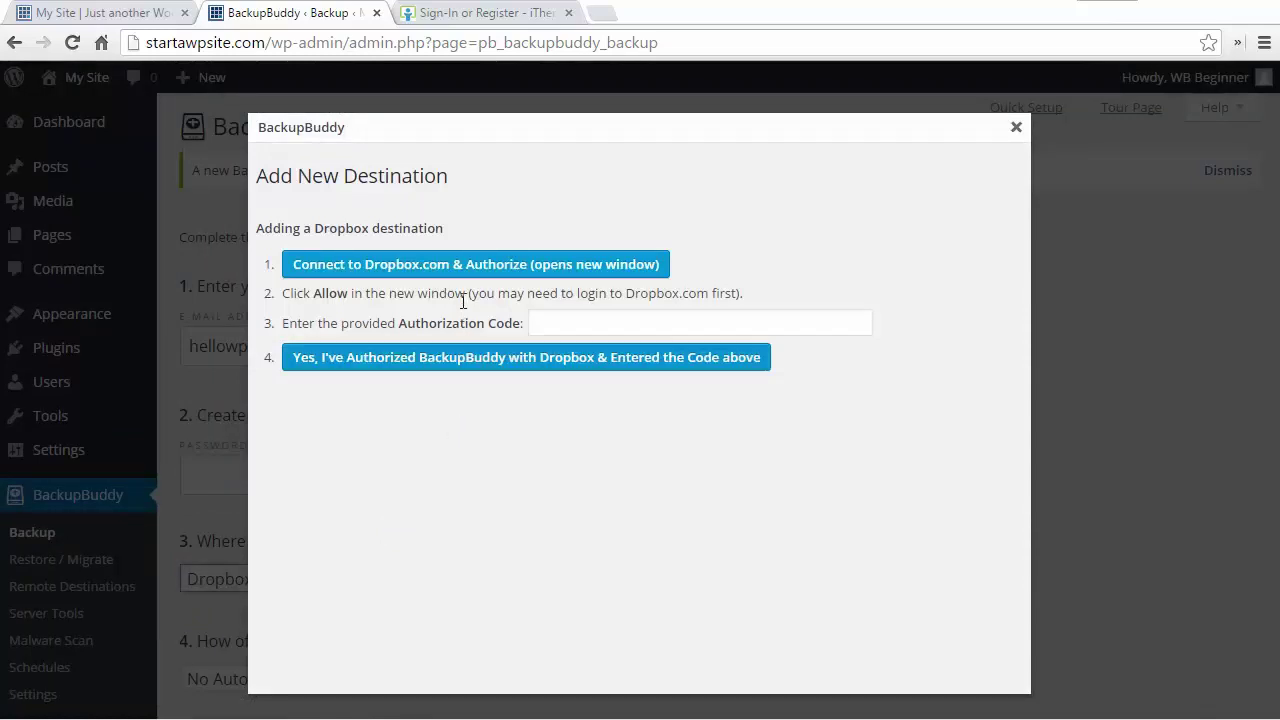
- Connect to Dropbox, sign in, allow BackupBuddy access, and select the authorization code
left_click(446, 264)
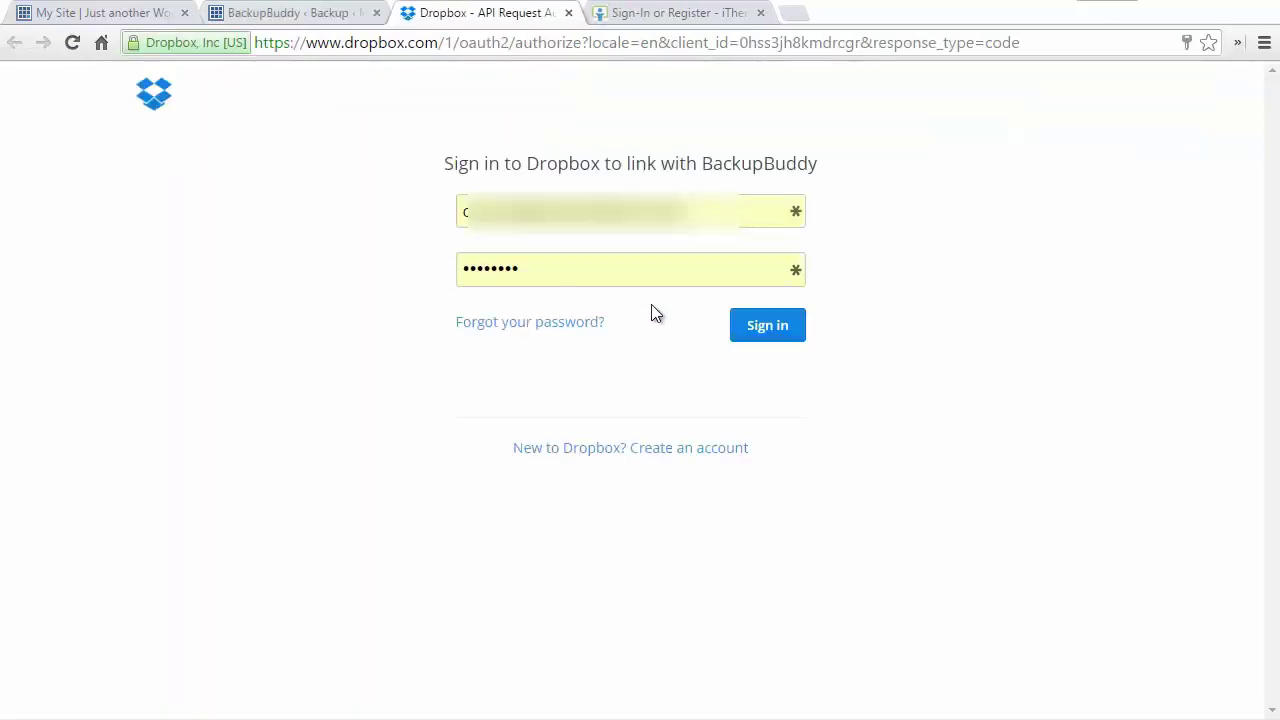
left_click(760, 332)
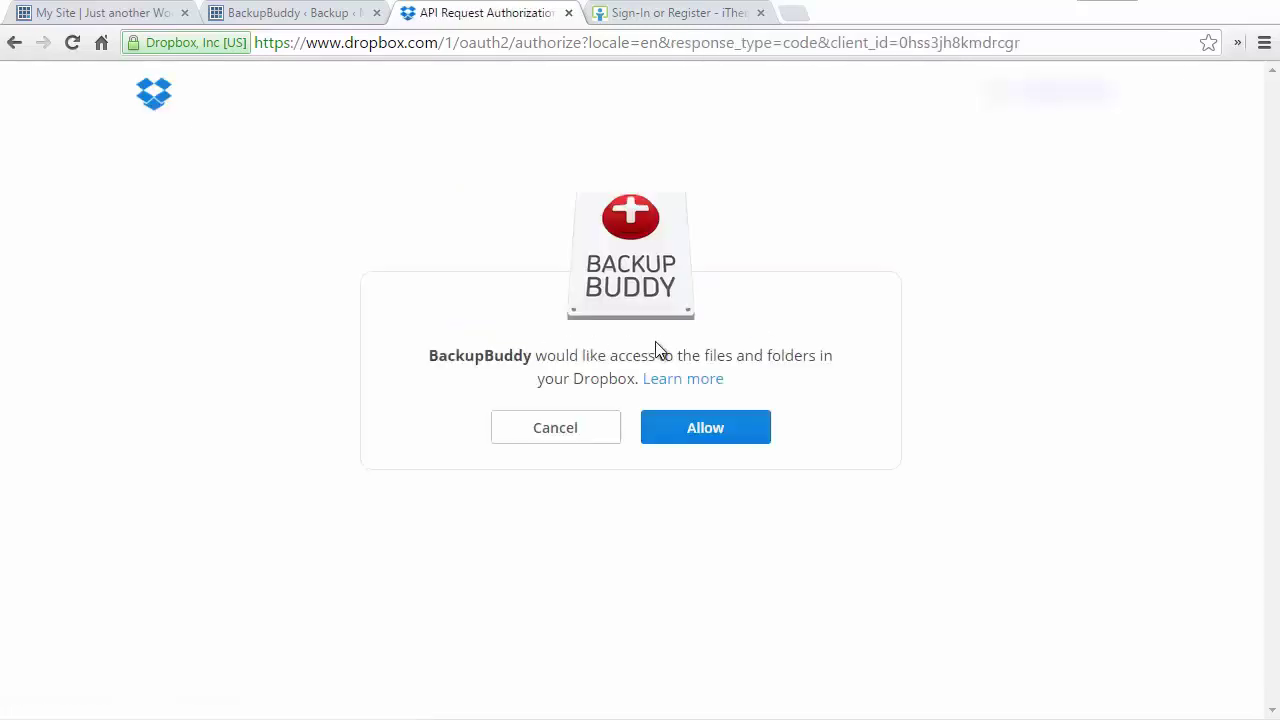
left_click(700, 428)
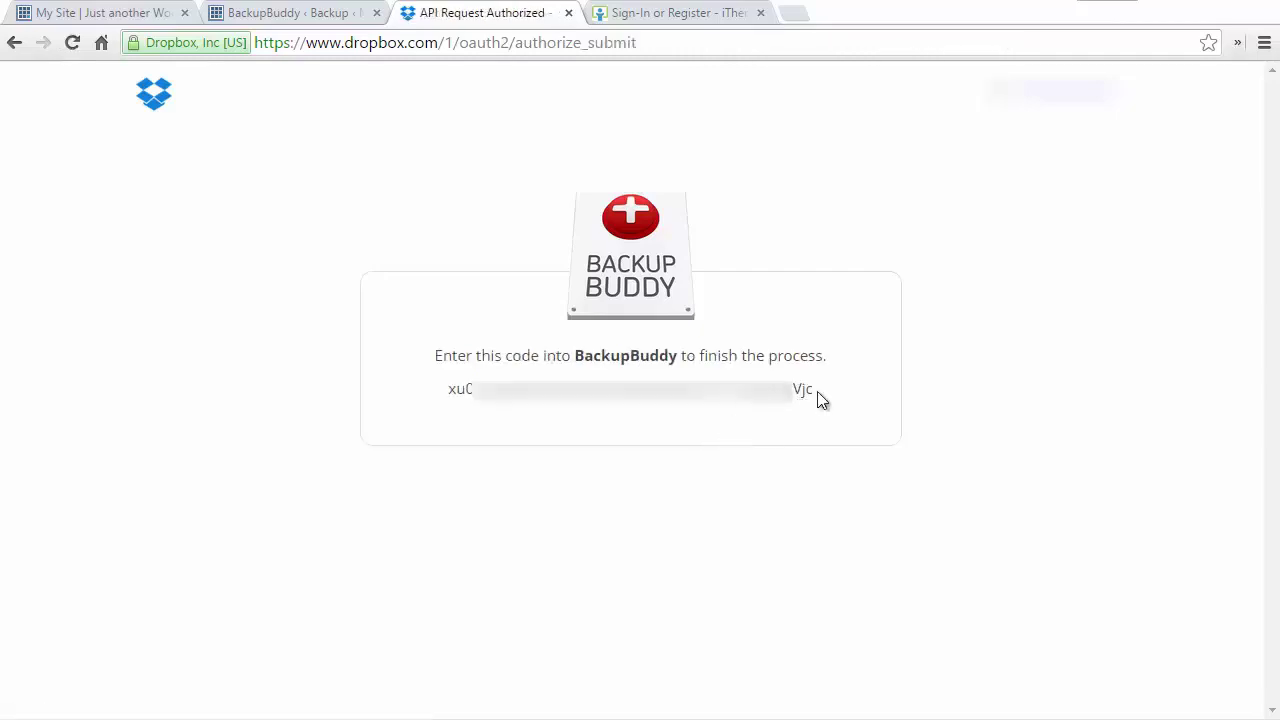
left_click_drag(815, 390, 451, 394)
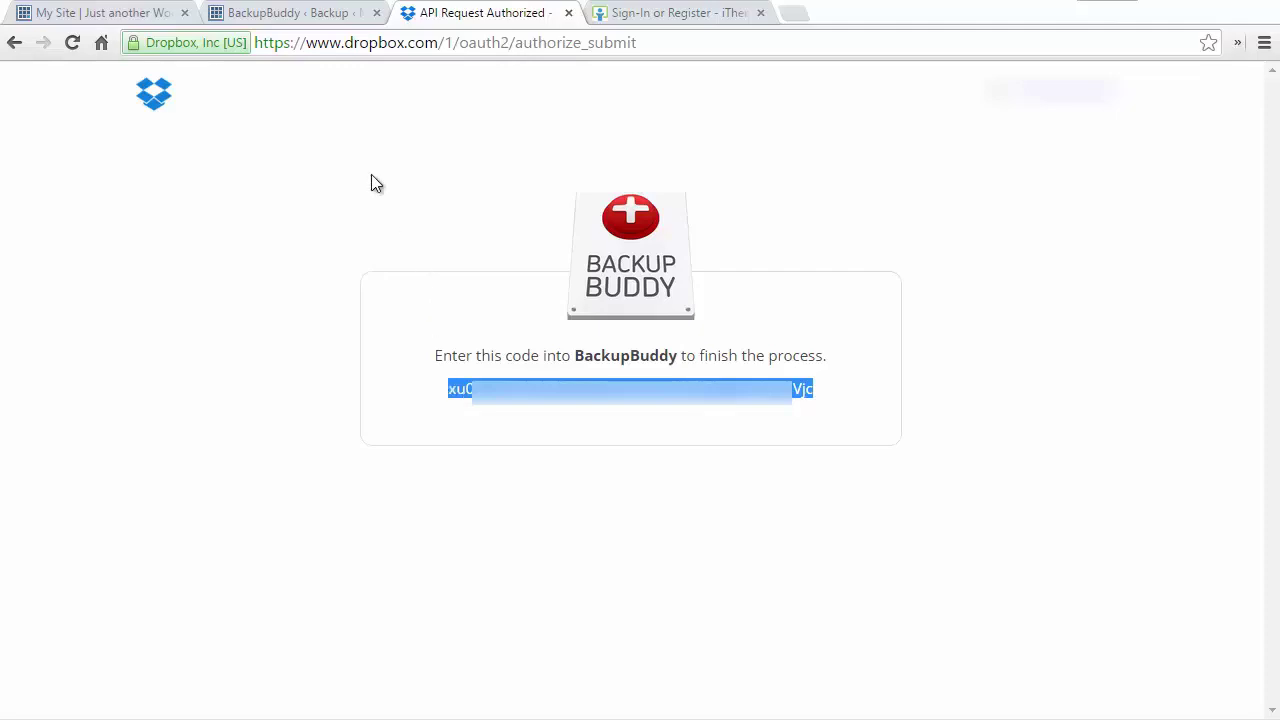
- Paste the Dropbox authorization code, confirm it, and add My Dropbox as a destination
left_click(301, 12)
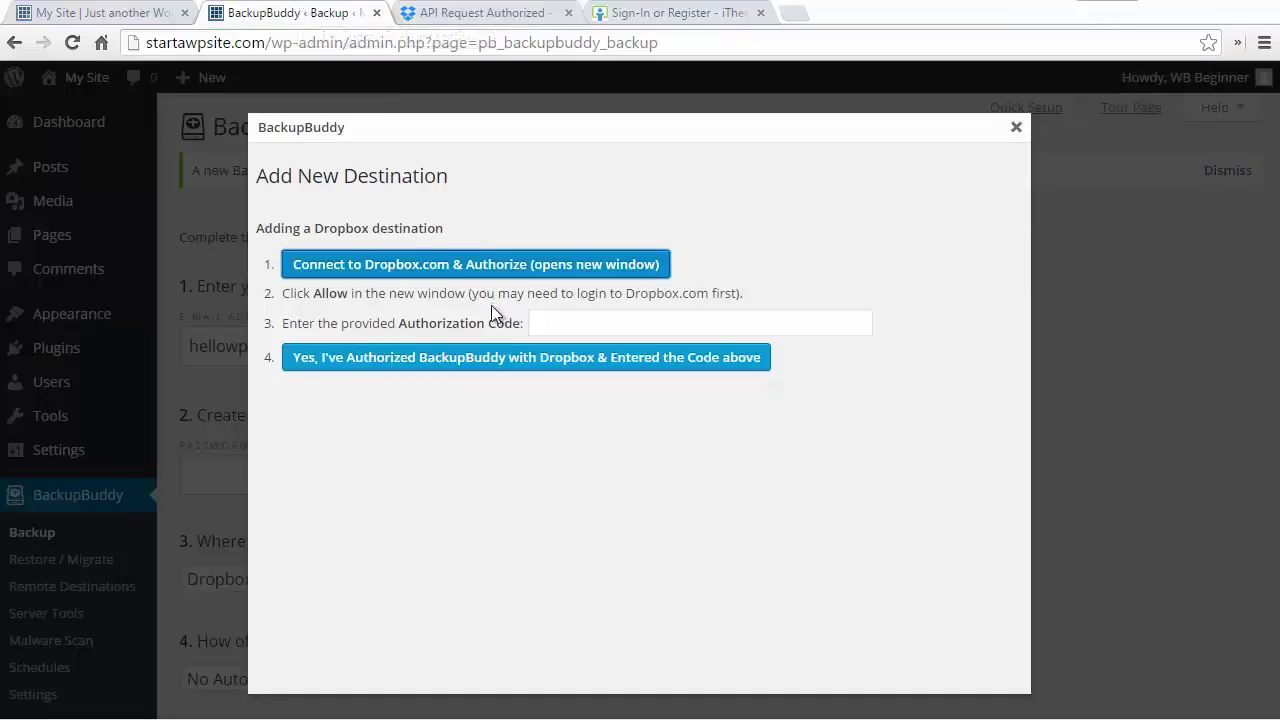
left_click(572, 327)
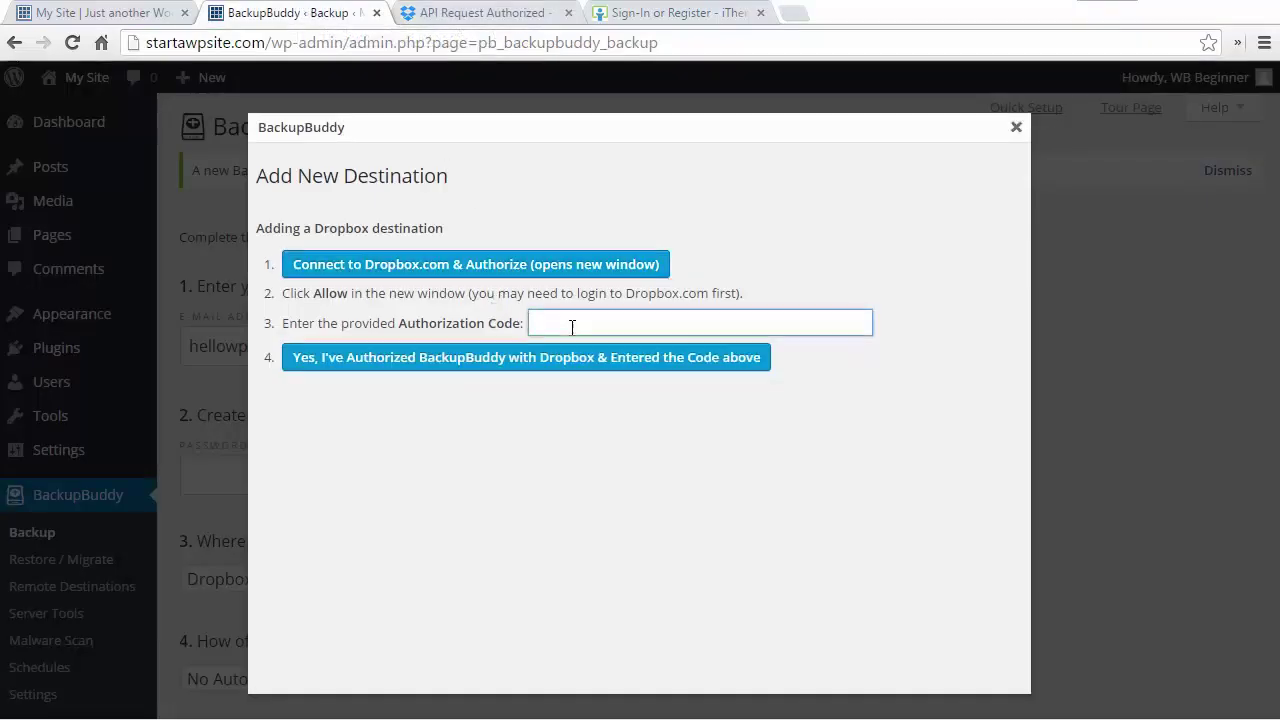
key("ctrl+v")
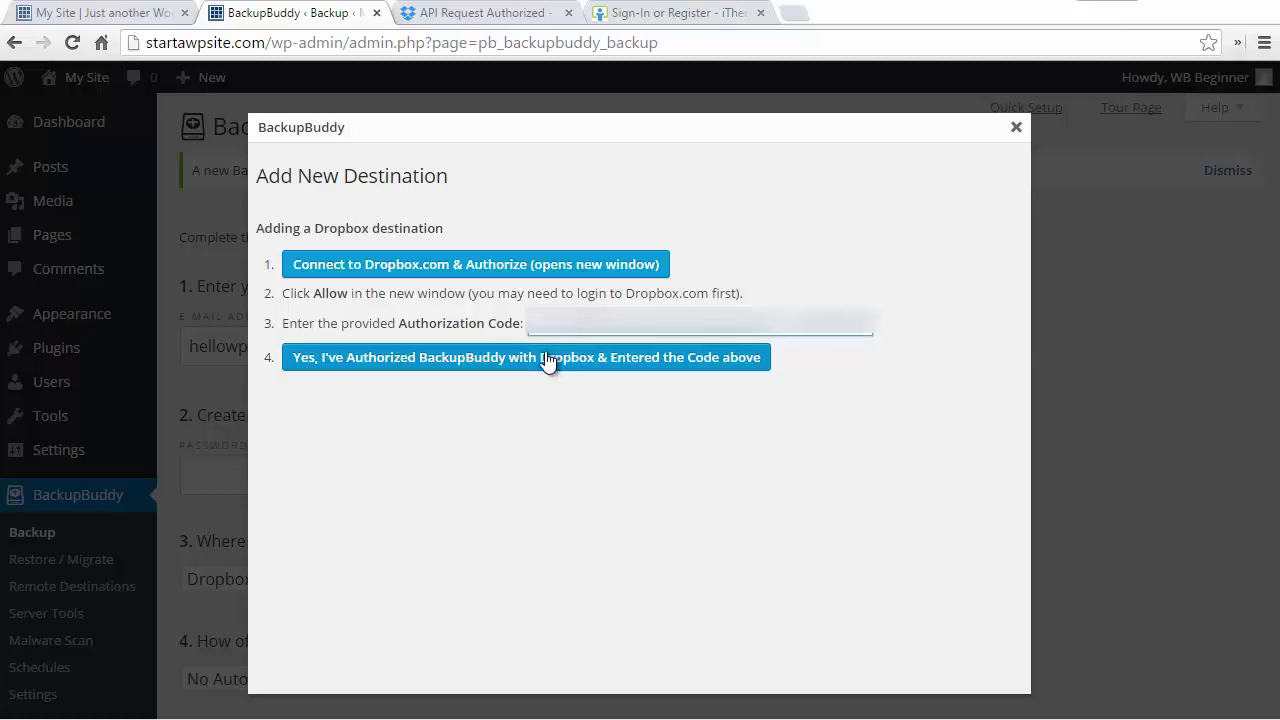
left_click(547, 358)
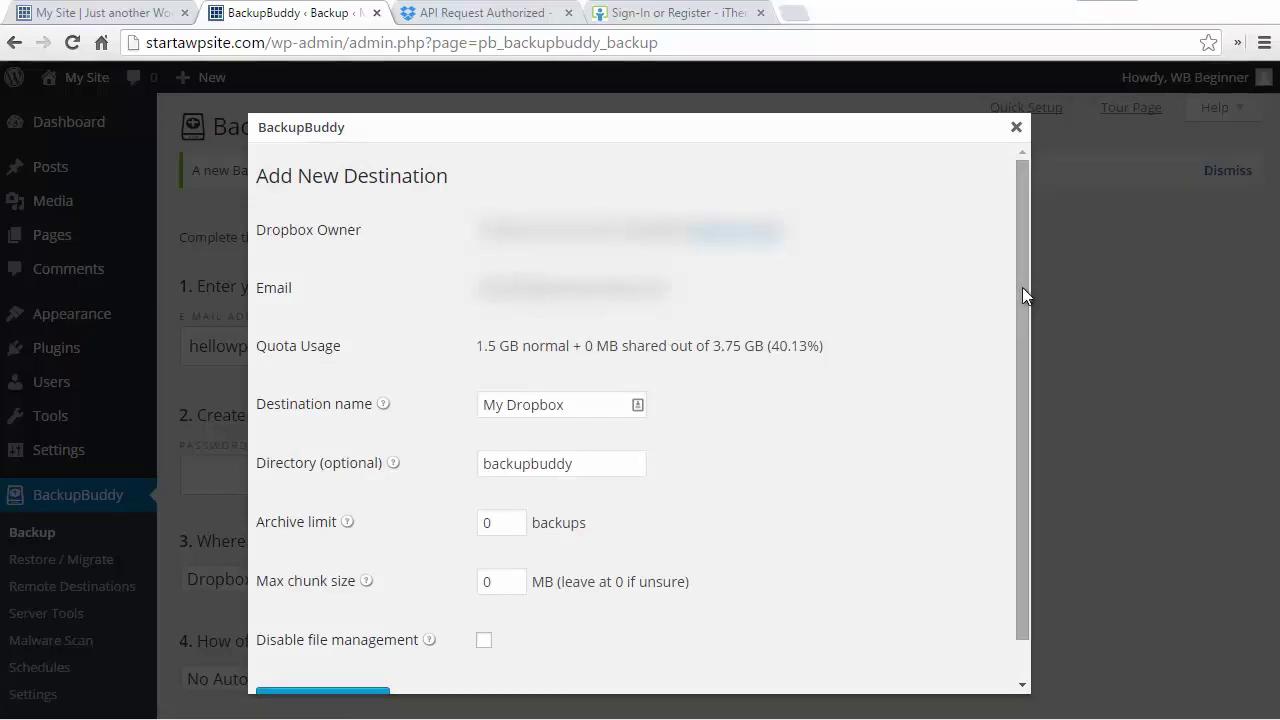
left_click_drag(1024, 333, 1022, 381)
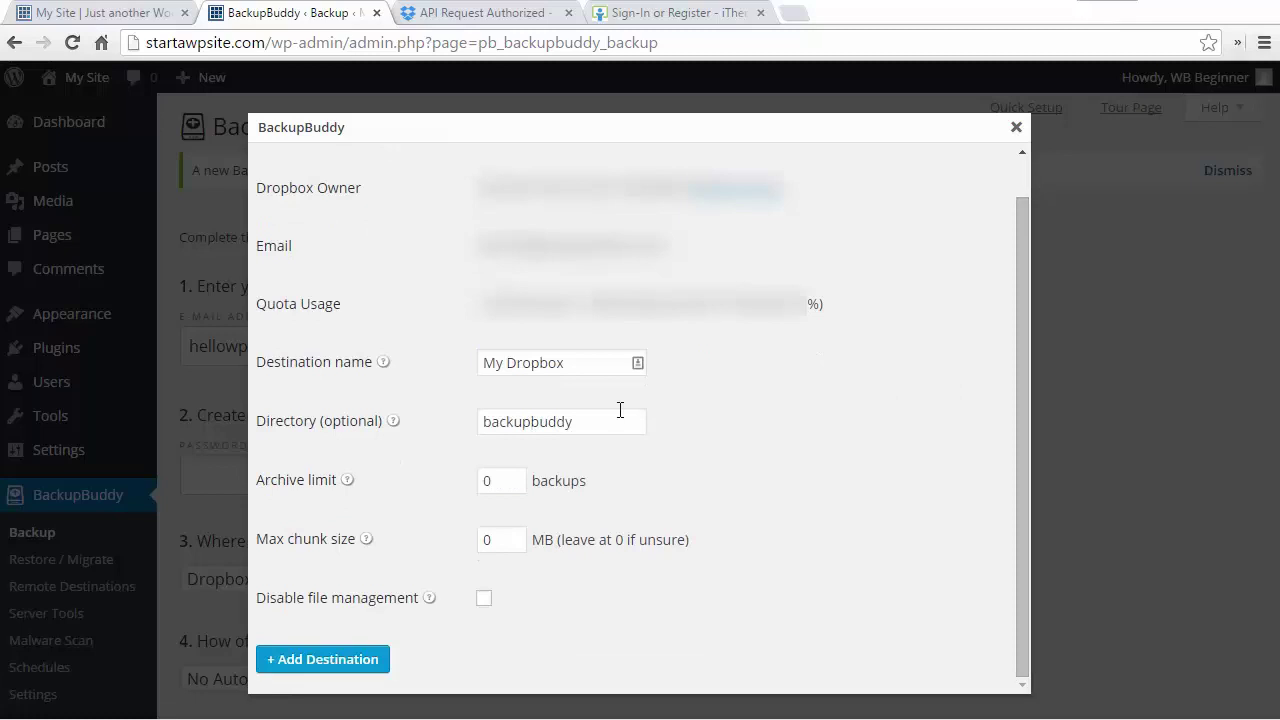
left_click(328, 660)
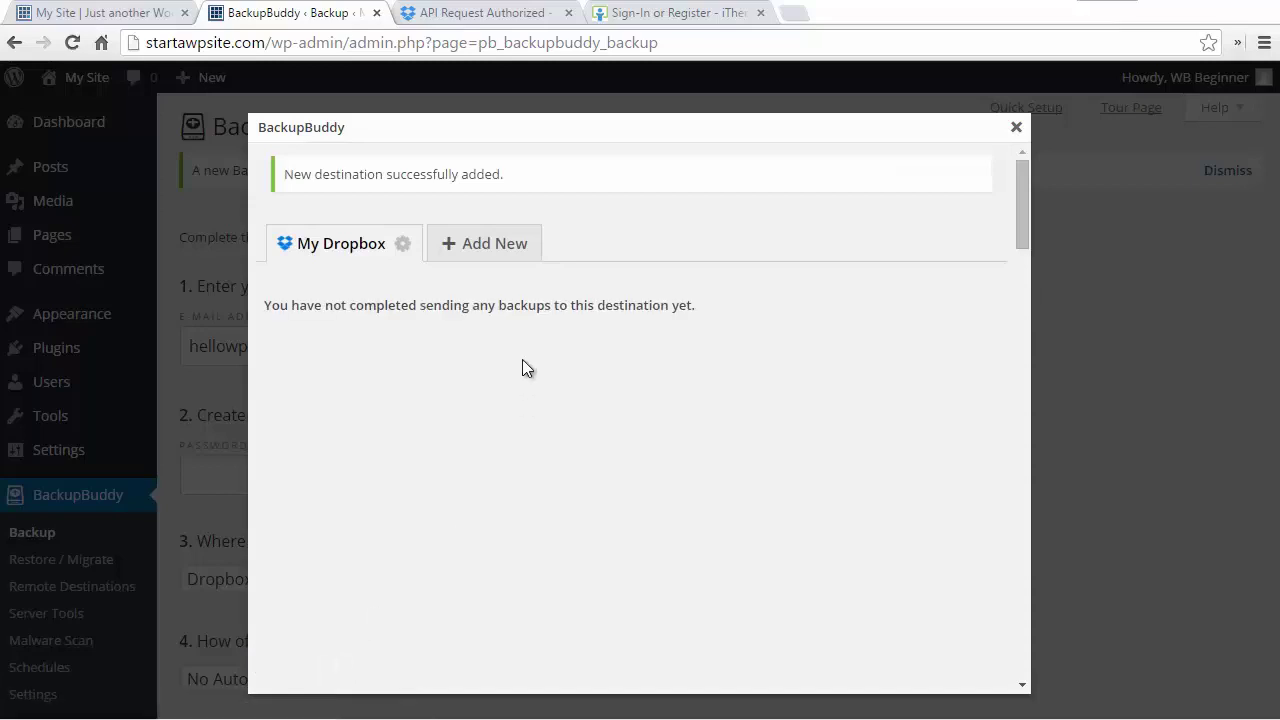
left_click_drag(1021, 291, 996, 697)
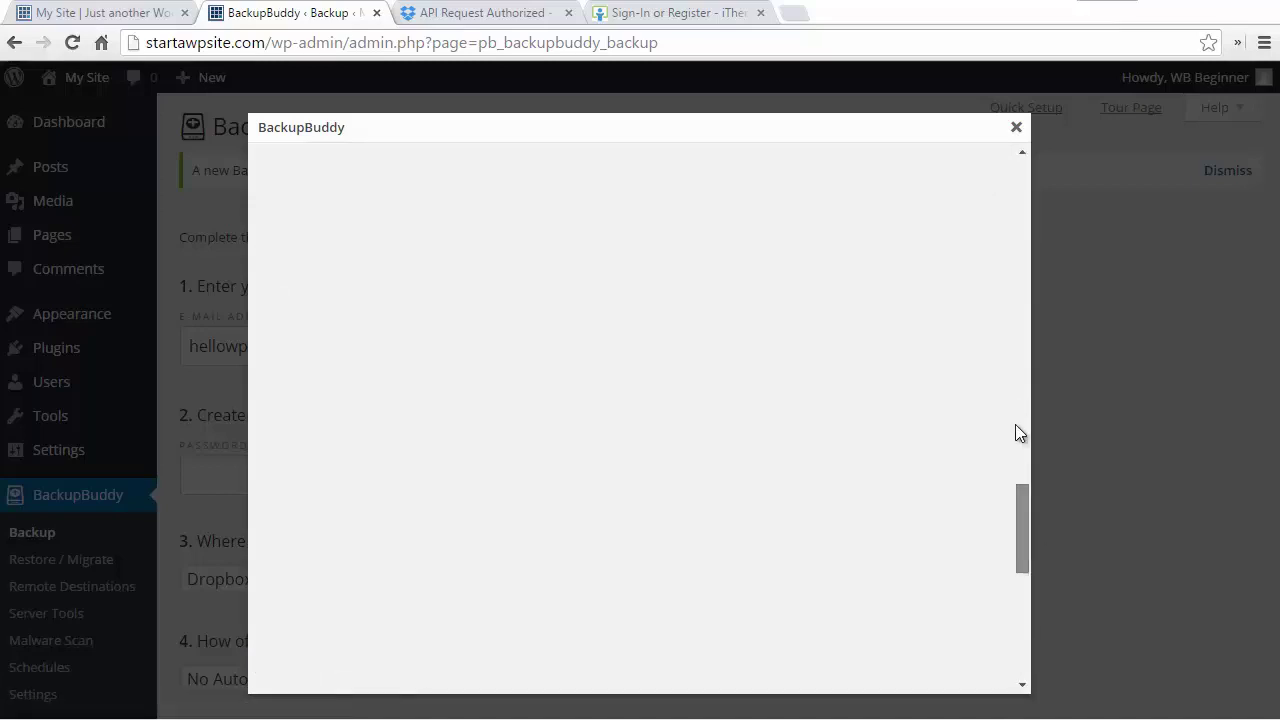
- Close the destination window, choose the Starter [Recommended] monthly schedule, and save settings
left_click(1016, 127)
scroll(514, 522, "down", 2)
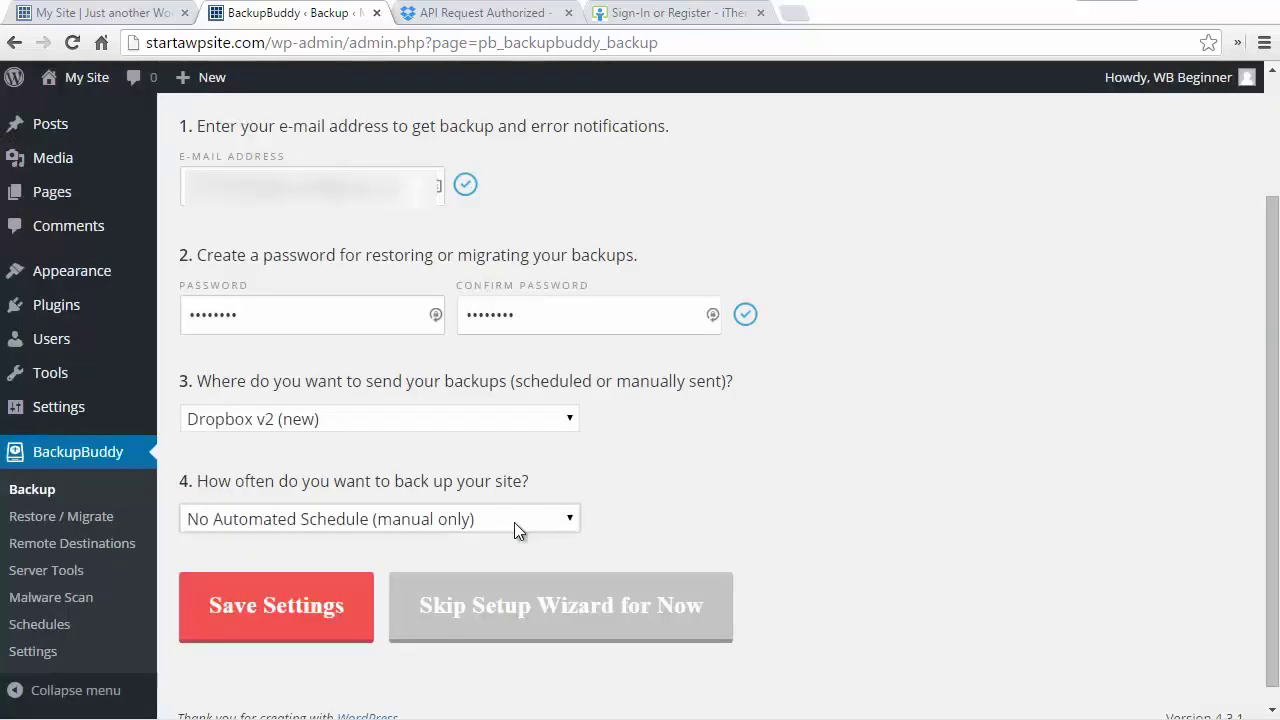
left_click(514, 522)
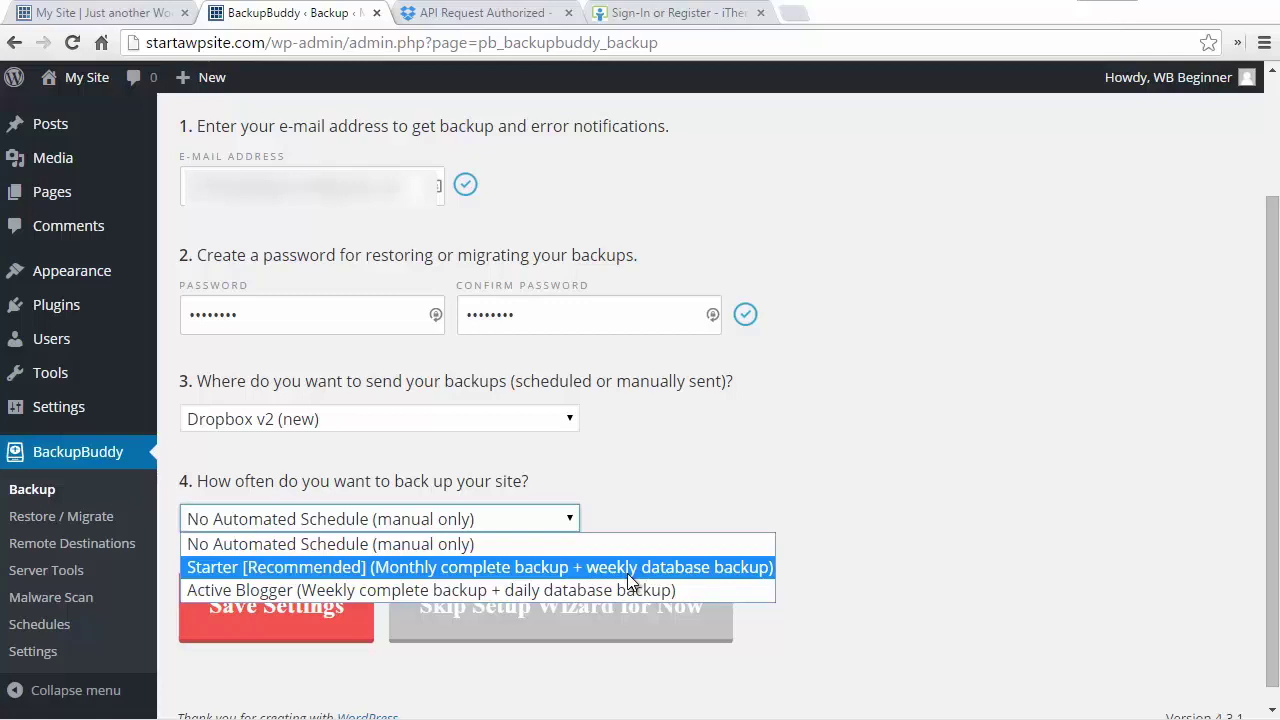
left_click(527, 569)
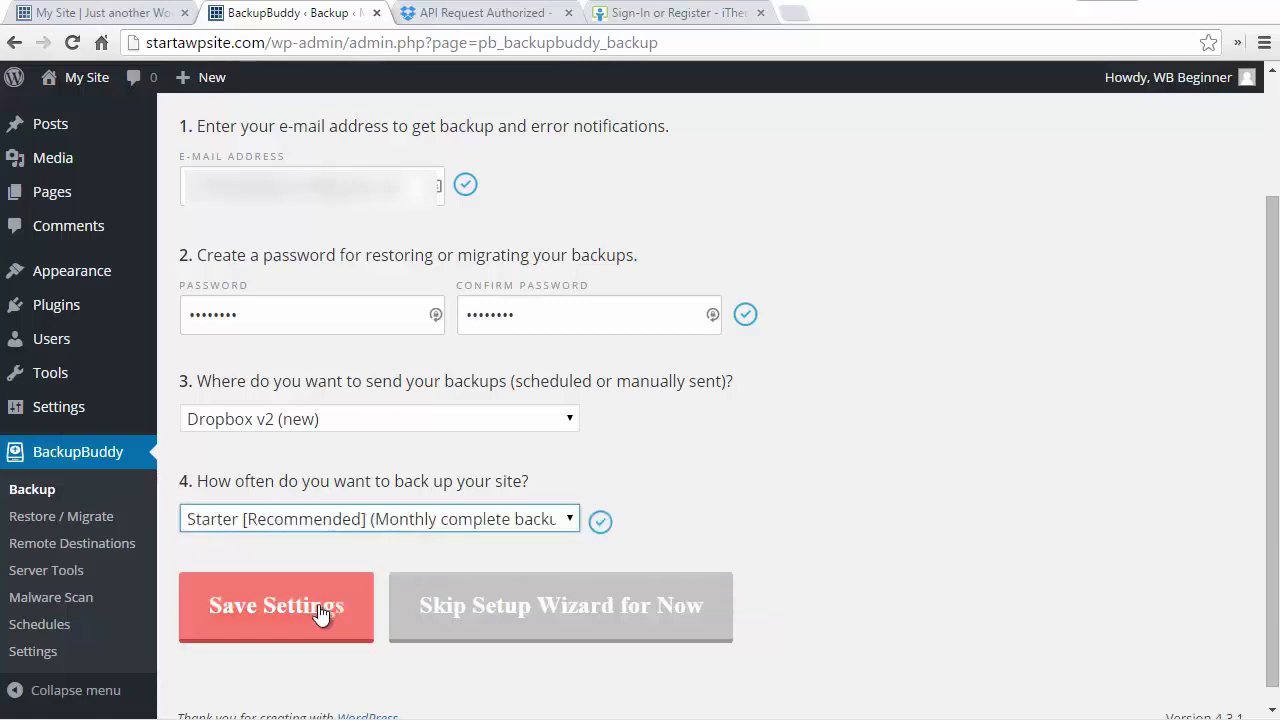
left_click(320, 614)
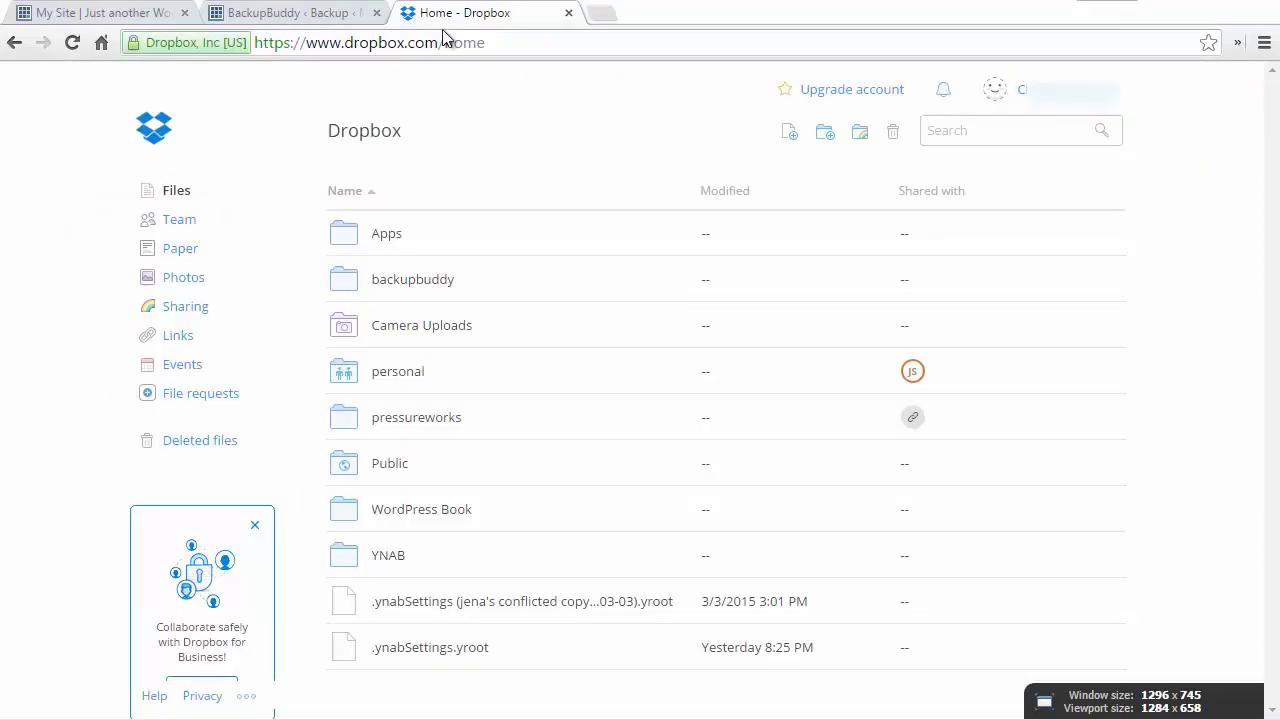
- Open the backupbuddy folder on dropbox.com to see the new backup zip
left_click(410, 287)
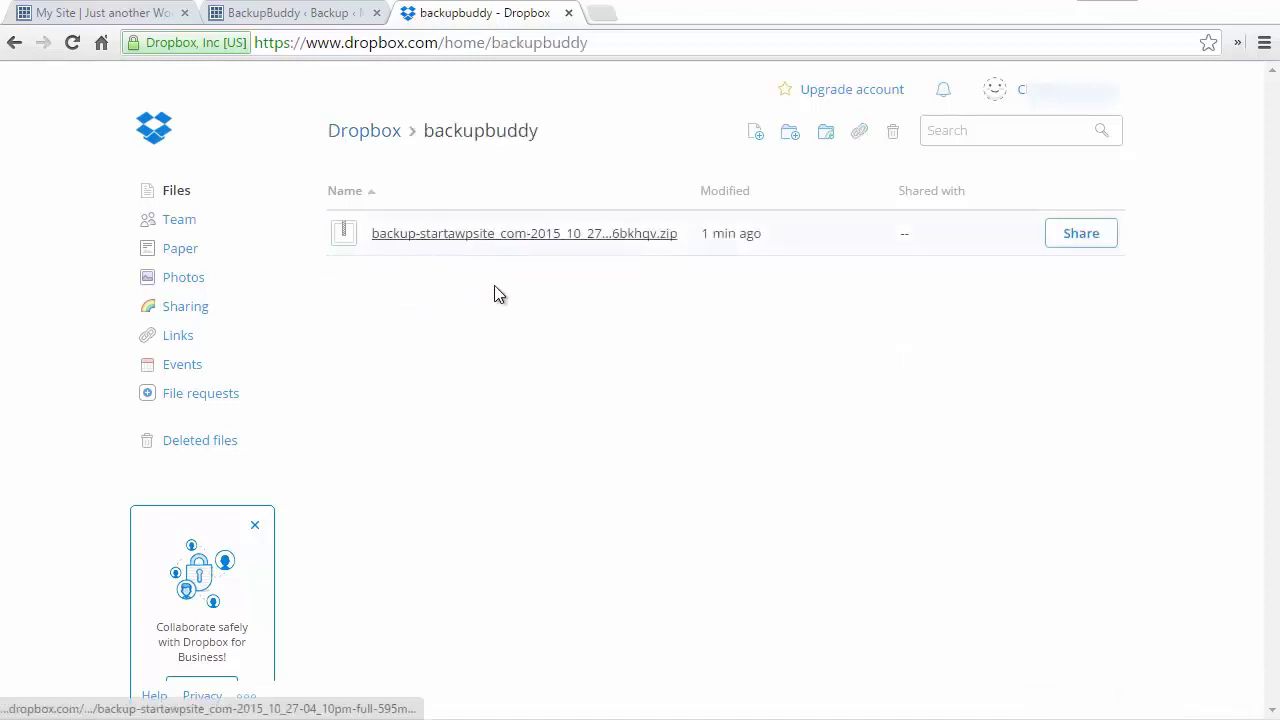